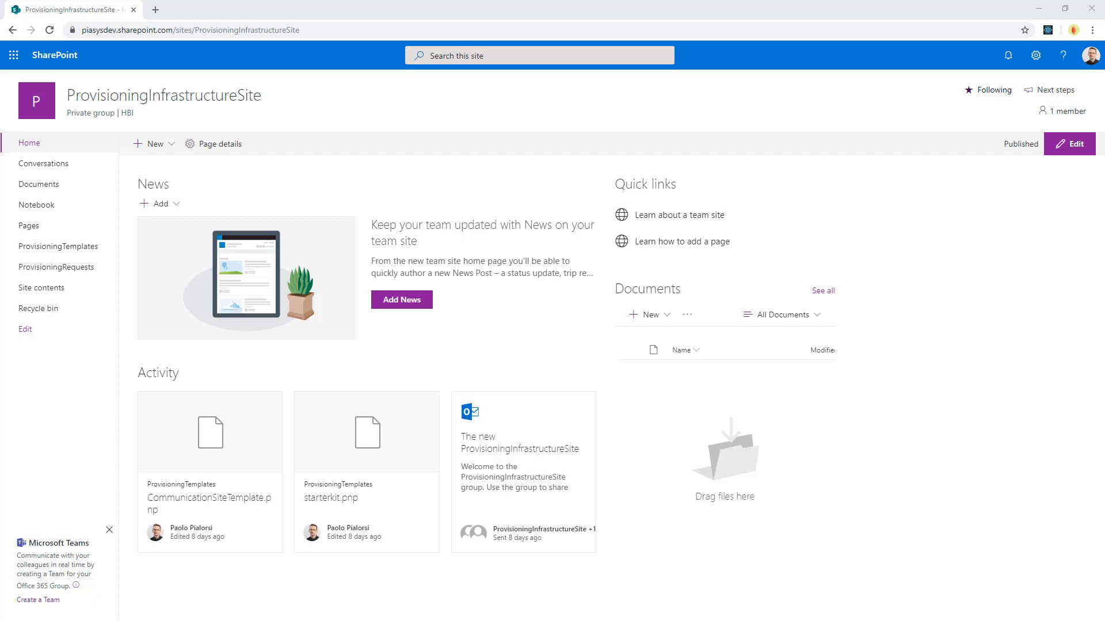
Step: From the gear menu reach Site content types and filter the list to the Provisioning Content Types group
left_click(1036, 55)
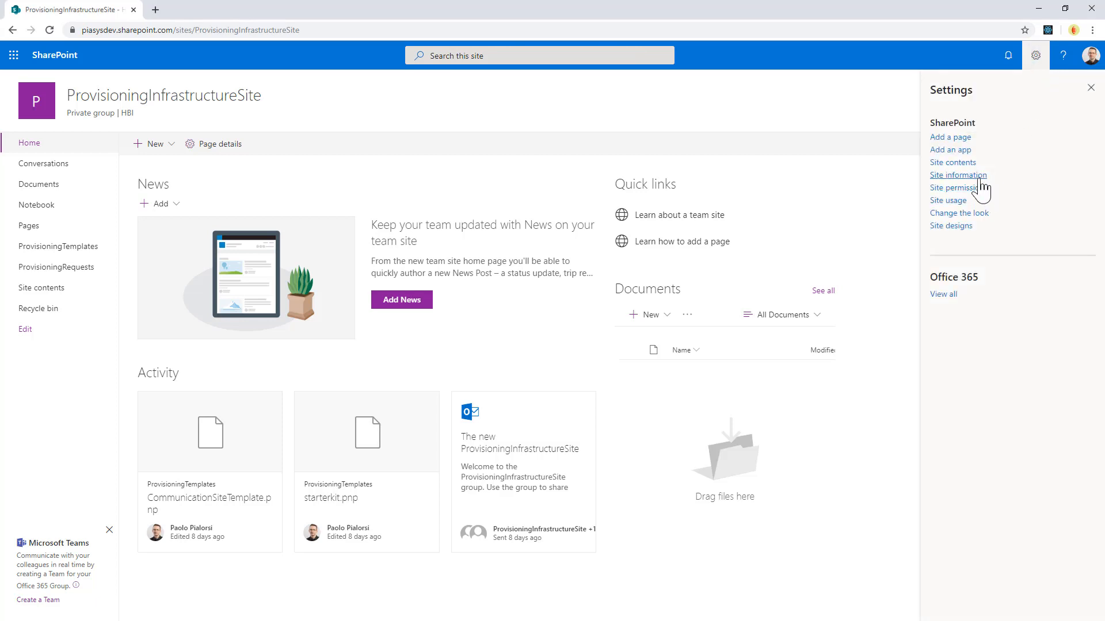
left_click(959, 175)
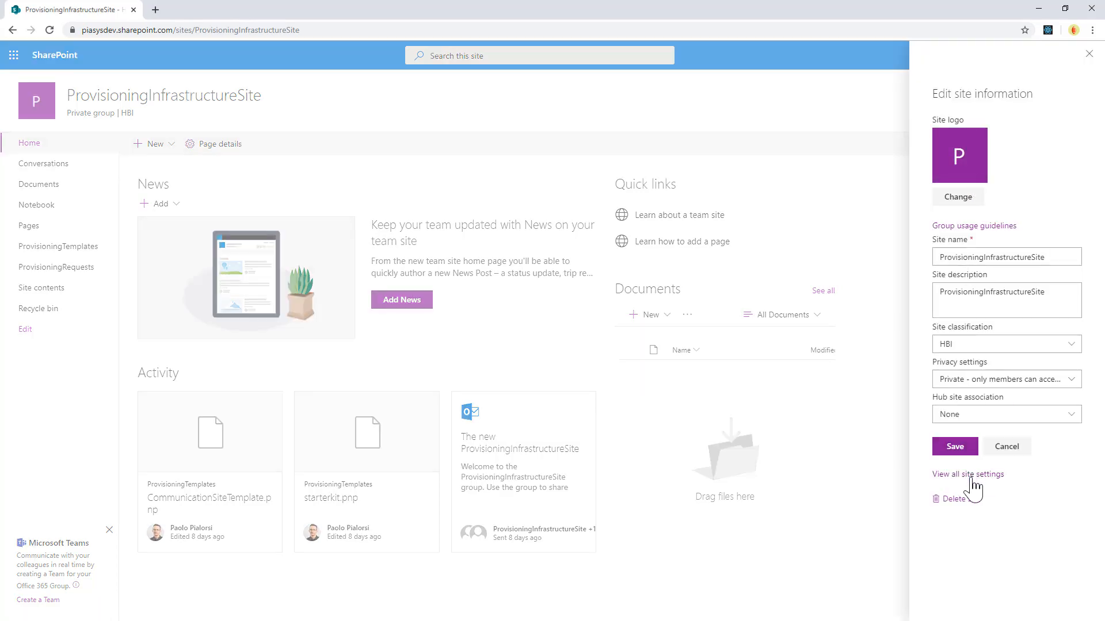
left_click(967, 474)
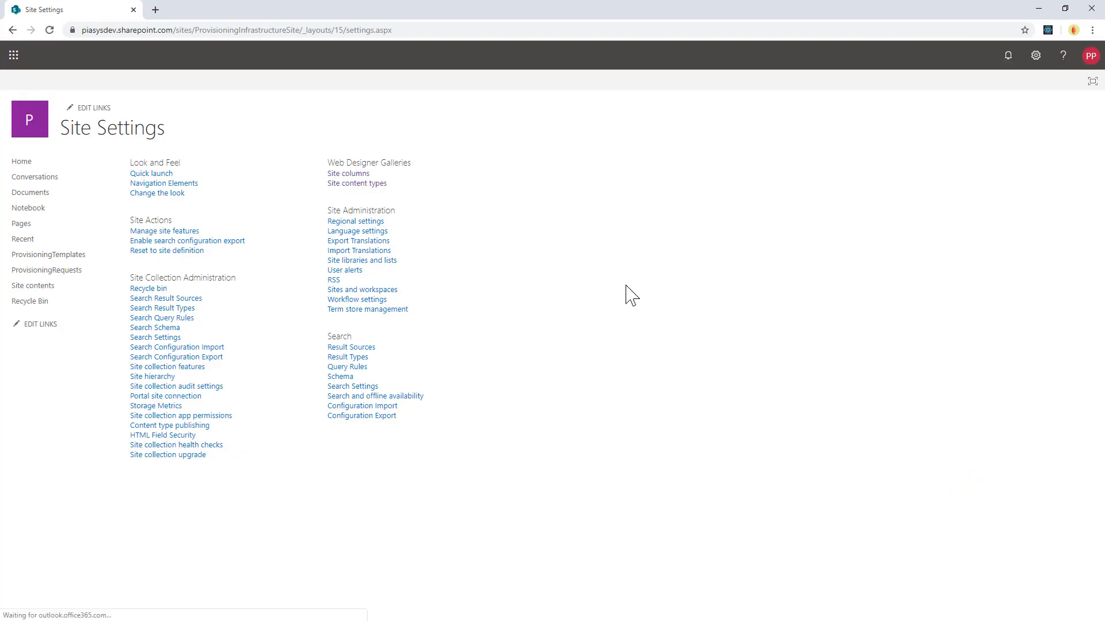
left_click(357, 184)
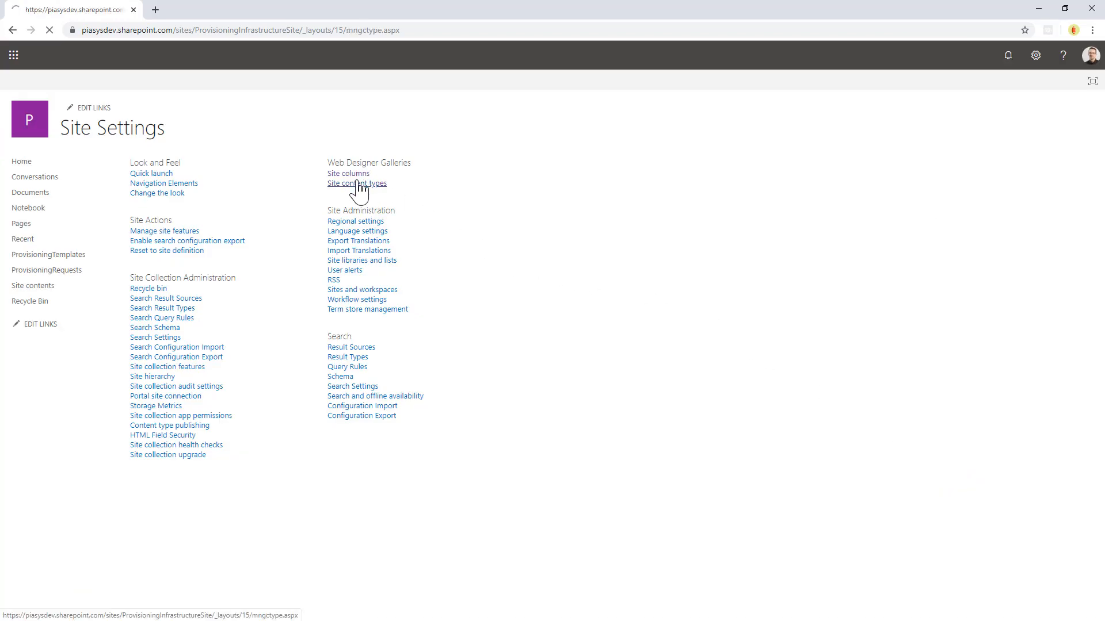
left_click(1008, 167)
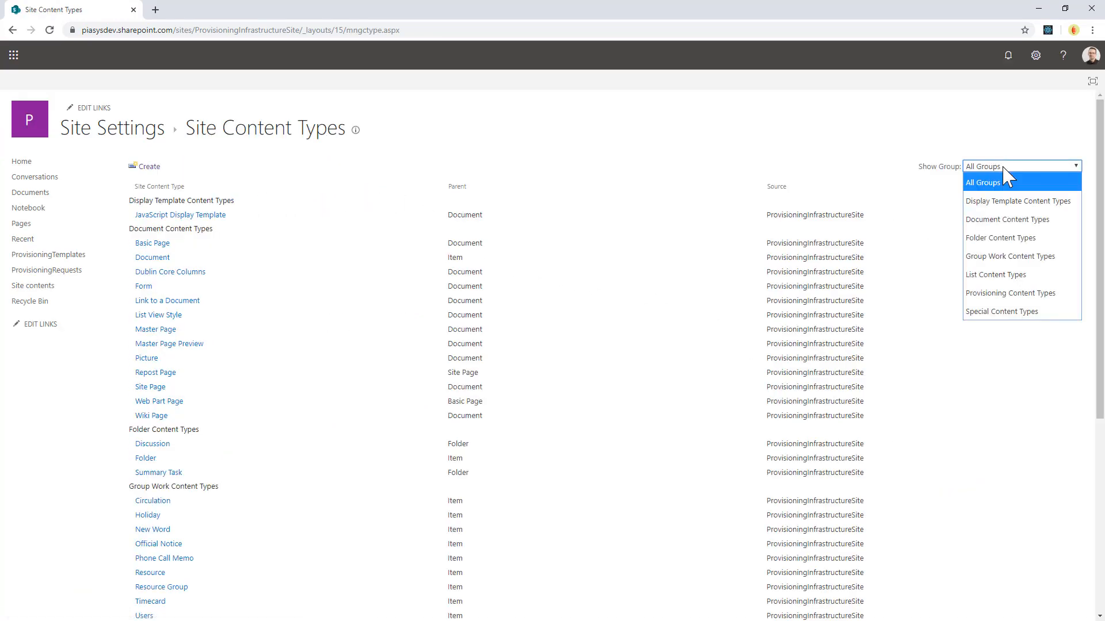
left_click(990, 293)
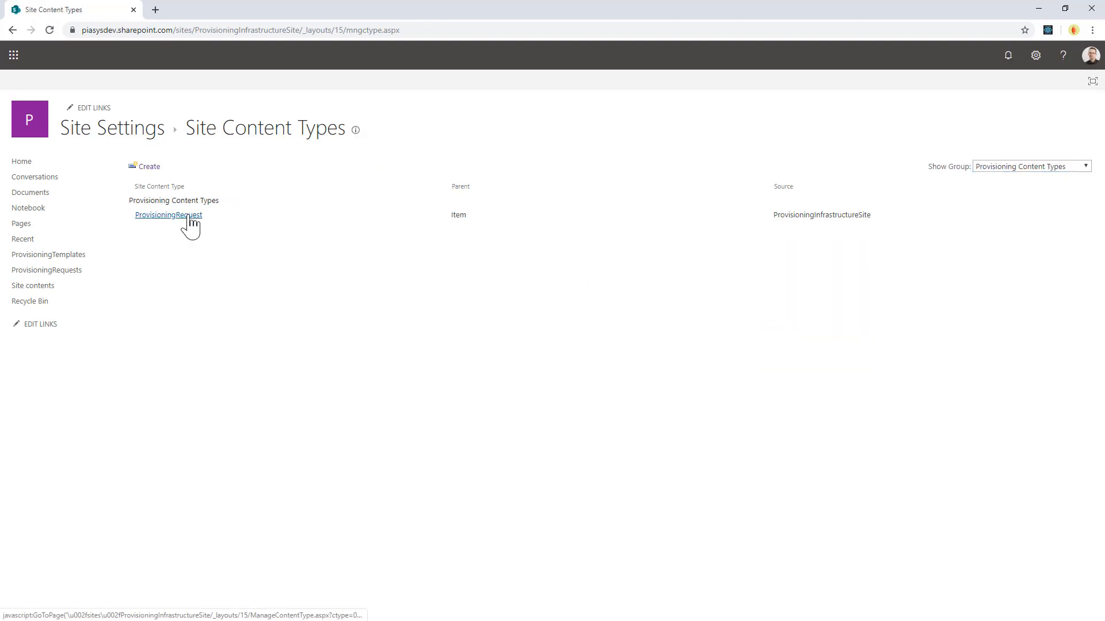
Step: Review the ProvisioningRequest content type's columns, then go to the ProvisioningTemplates library
left_click(169, 214)
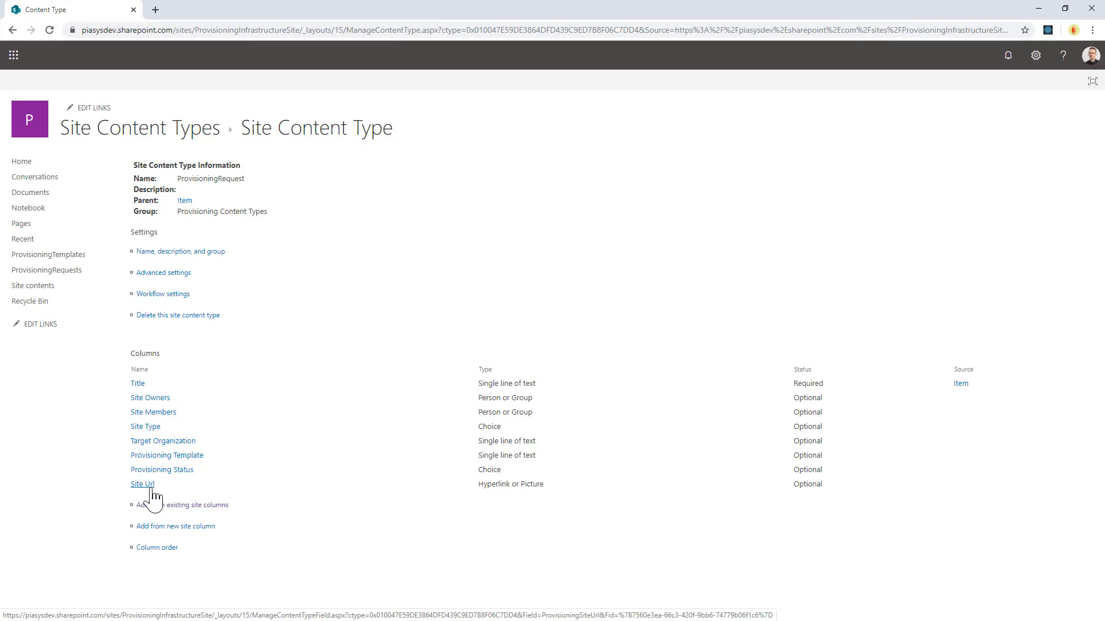
left_click(61, 255)
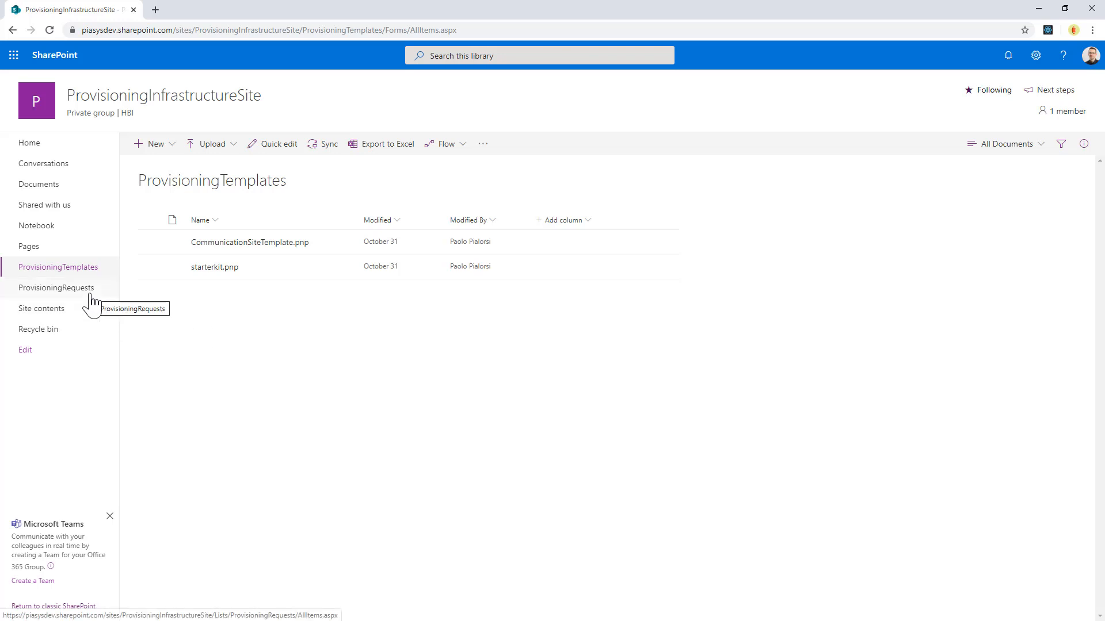
Step: Go to the ProvisioningRequests list and start a new list item
left_click(56, 287)
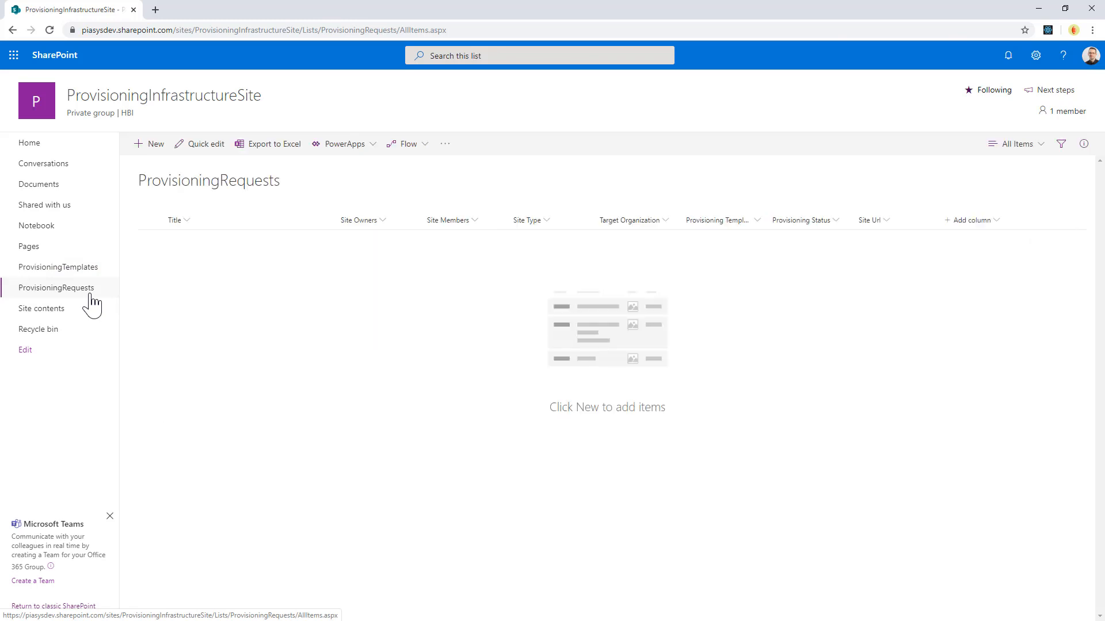
left_click(150, 144)
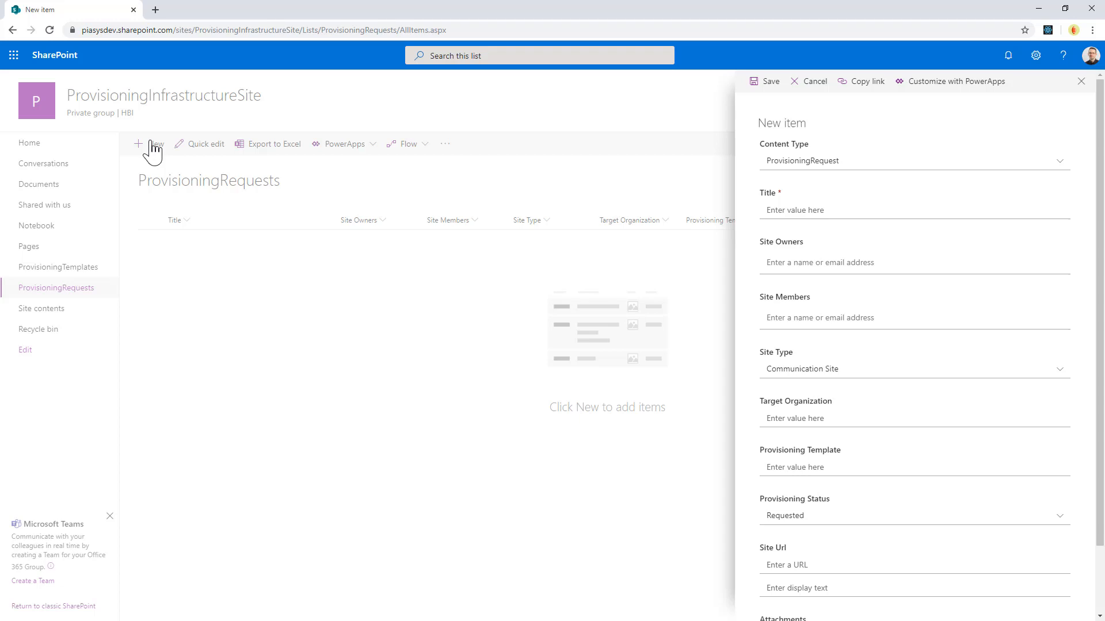
Step: Enter the Title SITE 01, pick two people as Site Owners and one as a Site Member
left_click(812, 210)
type("SITE 01")
key("Tab")
type("paolo")
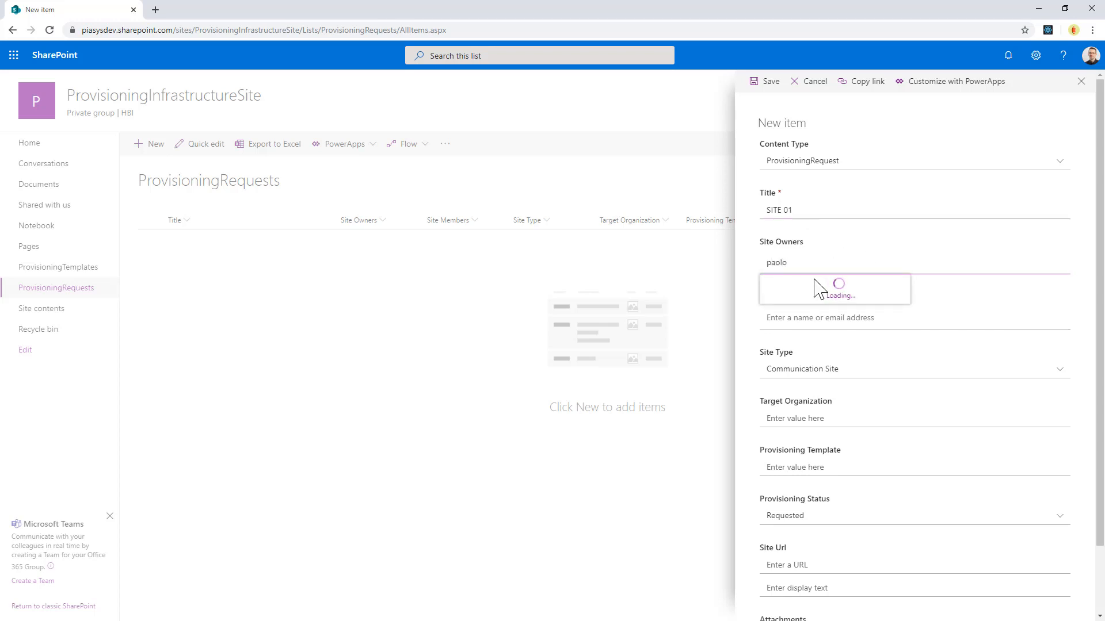
type("@piasys")
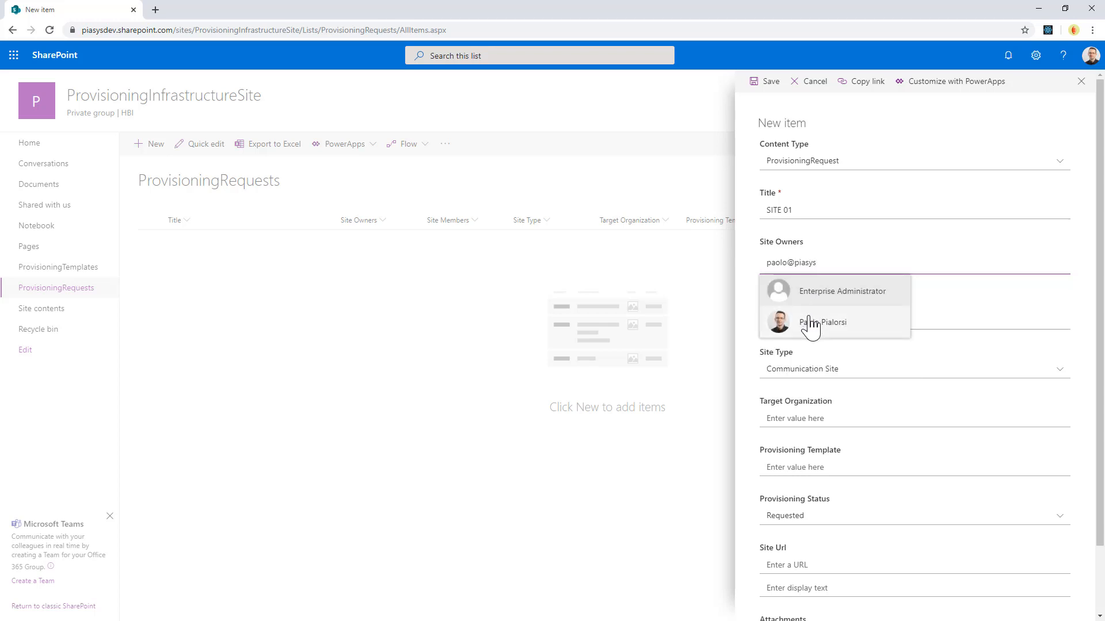
left_click(812, 323)
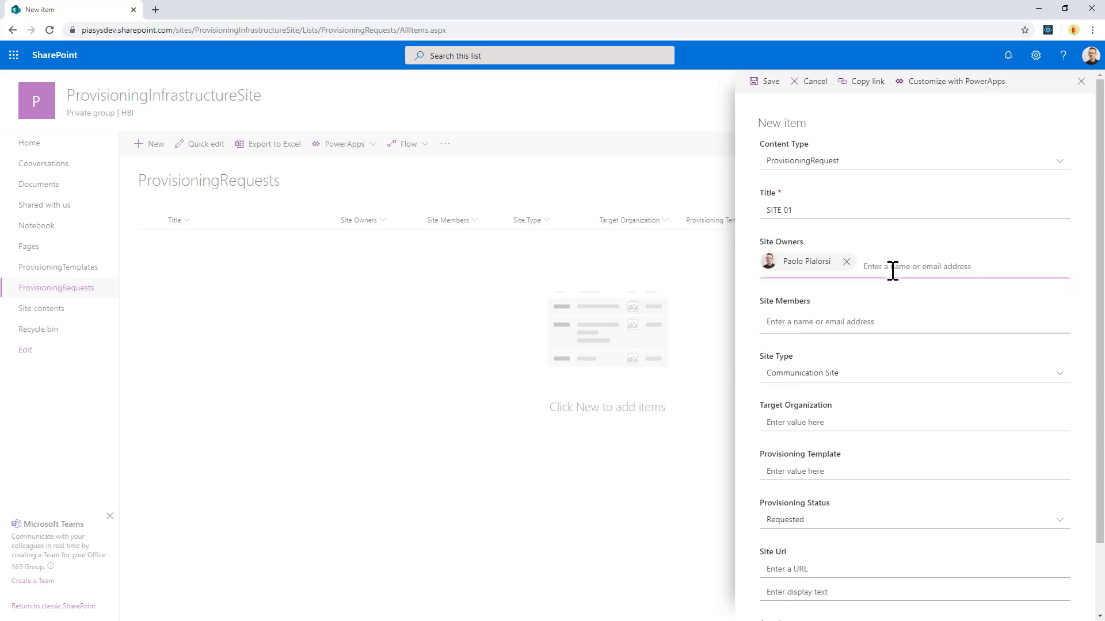
type("guido")
left_click(878, 297)
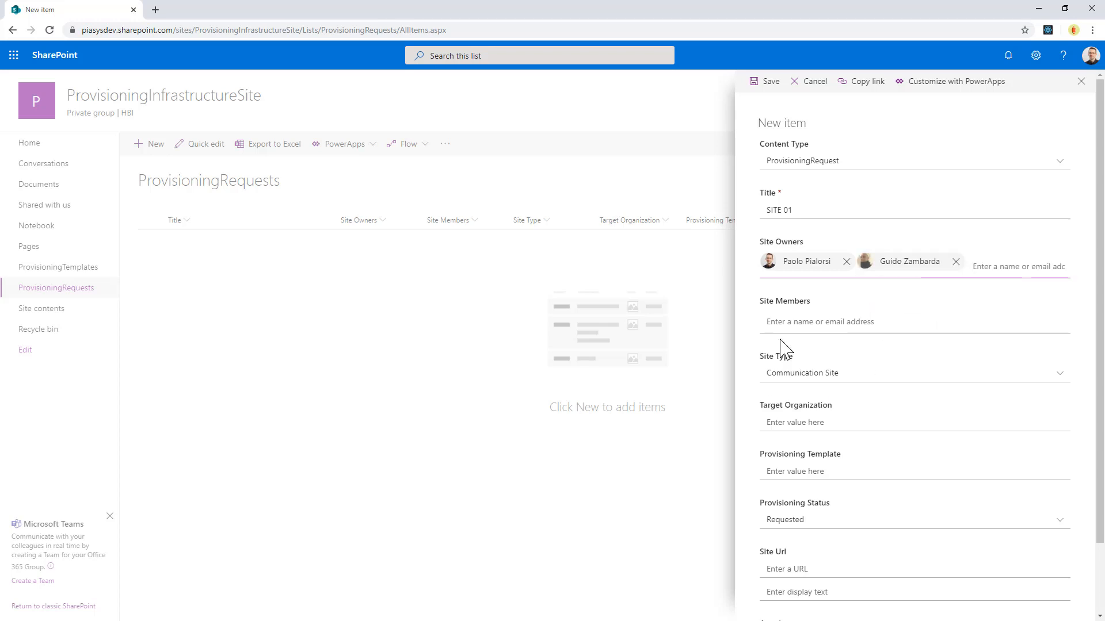
left_click(798, 322)
type("jessi")
left_click(820, 350)
Step: Set Site Type to Communication Site, Target Organization to HR, a provisioning template, and status Requested
left_click(811, 379)
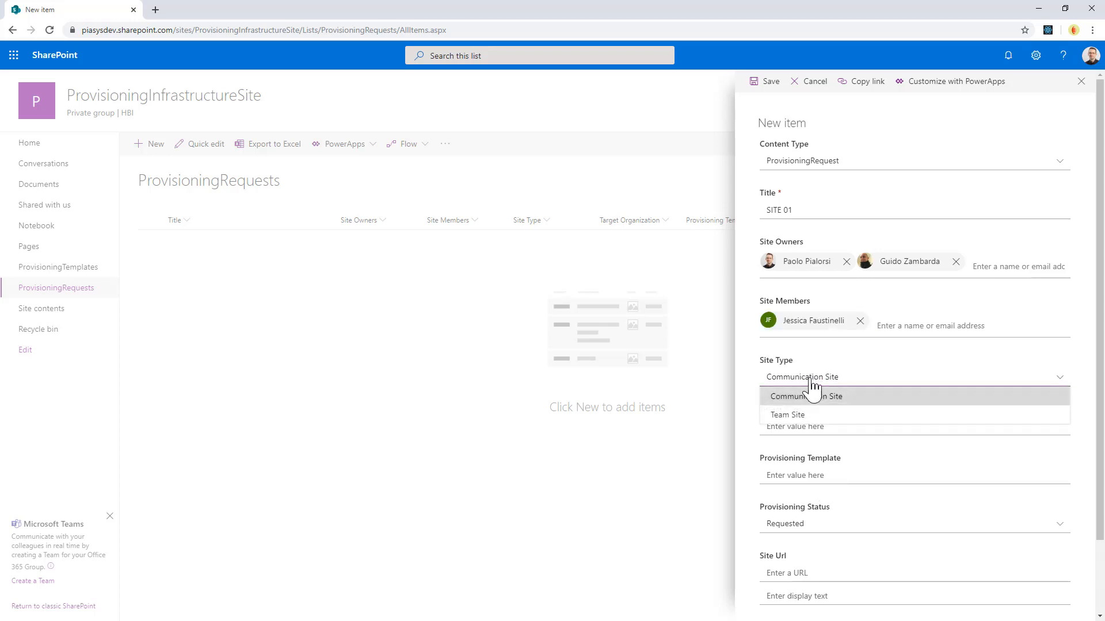
left_click(816, 400)
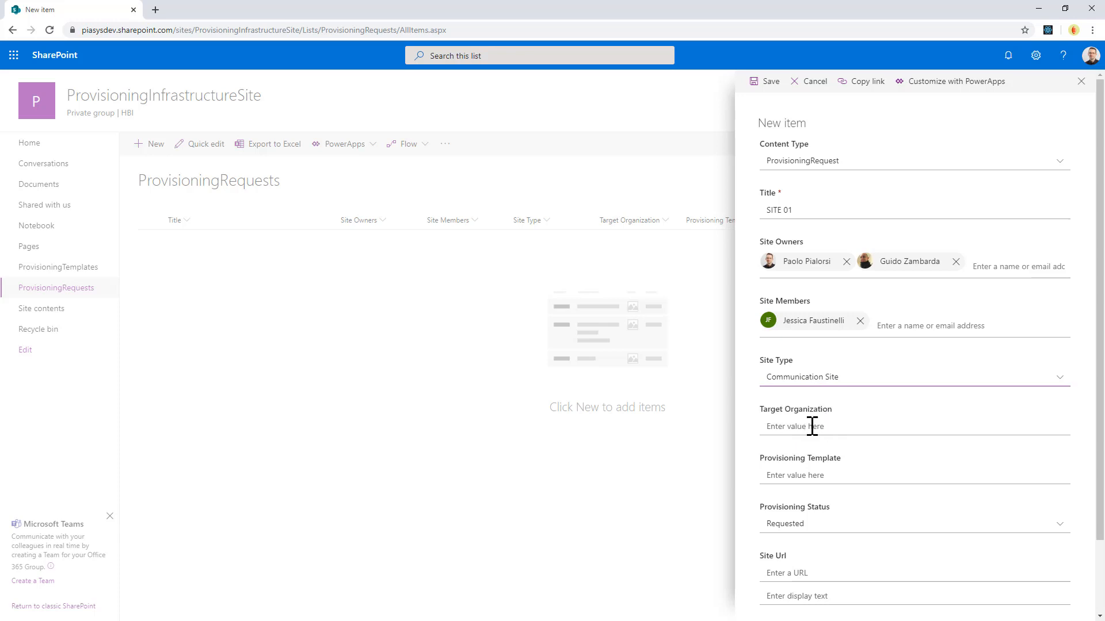
left_click(812, 426)
type("HR")
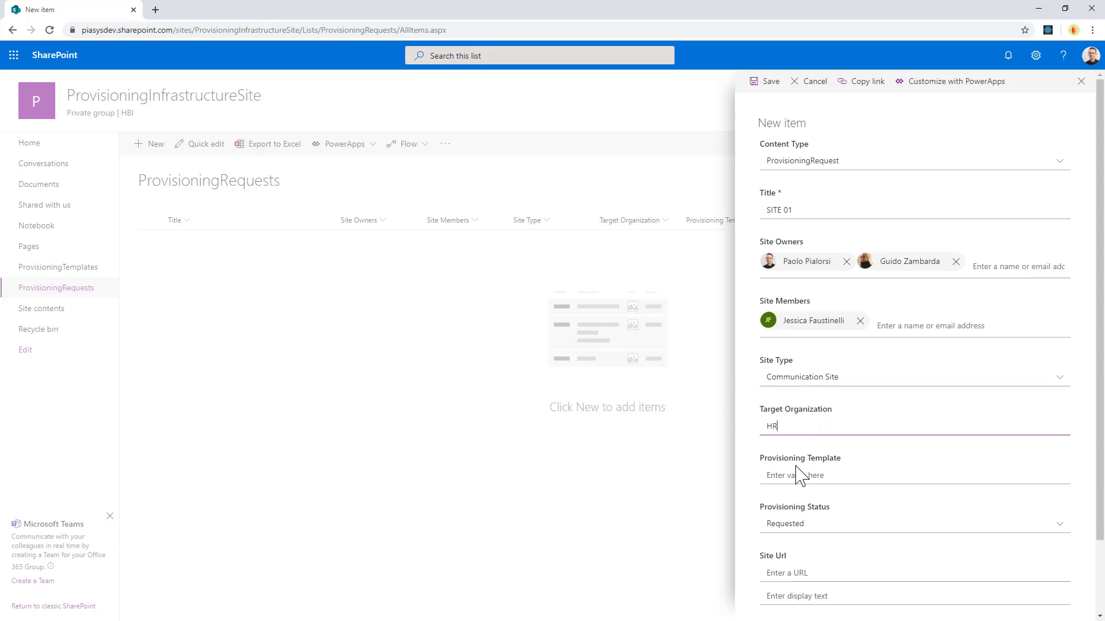
left_click(791, 477)
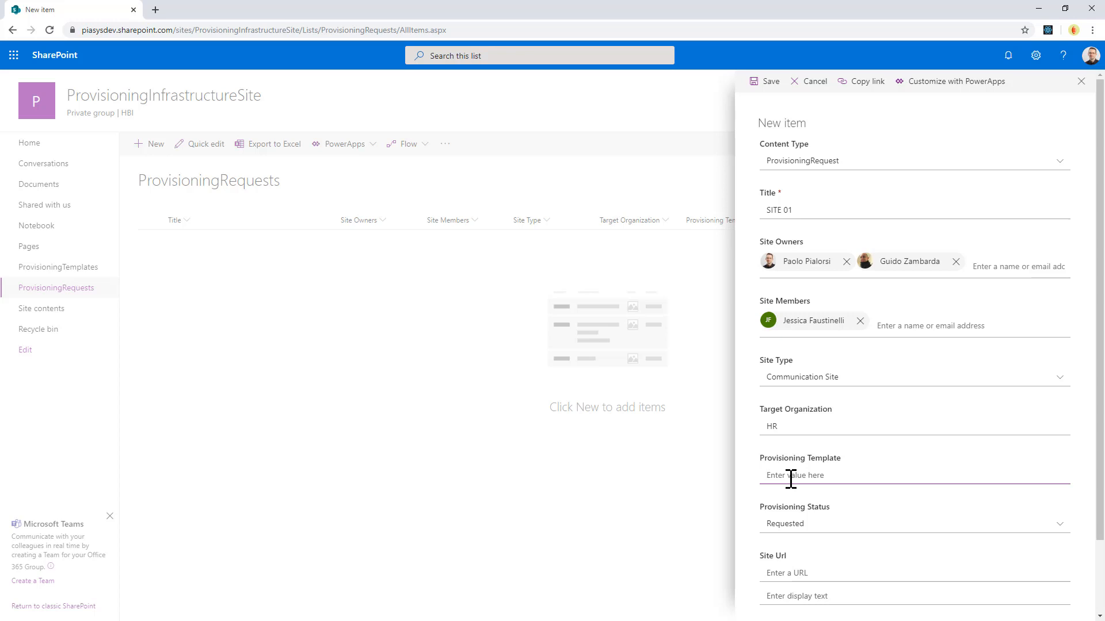
left_click(802, 525)
left_click(801, 528)
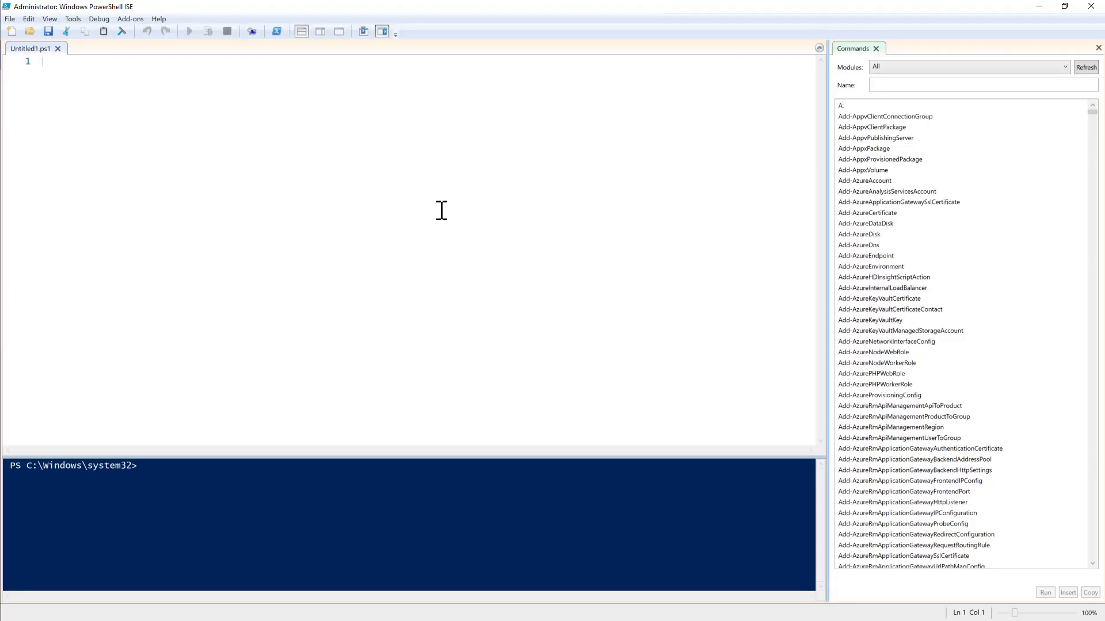
type("Connect-")
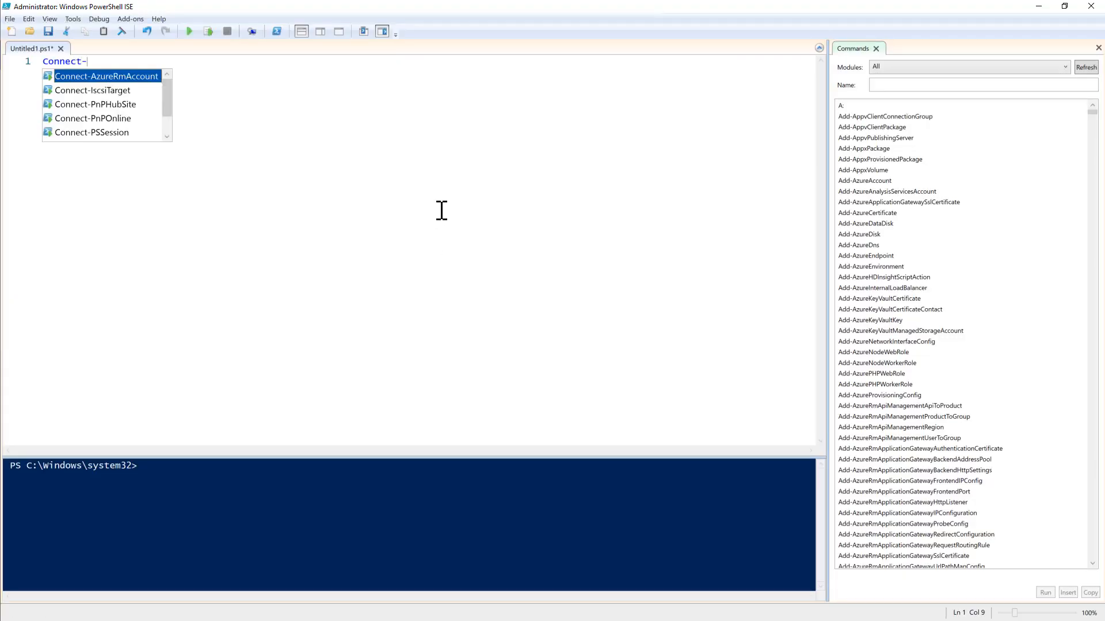
type("p")
Step: Start a Connect-PnPOnline line using the ProvisioningInfrastructureSite URL copied from the browser
key("Down")
key("Tab")
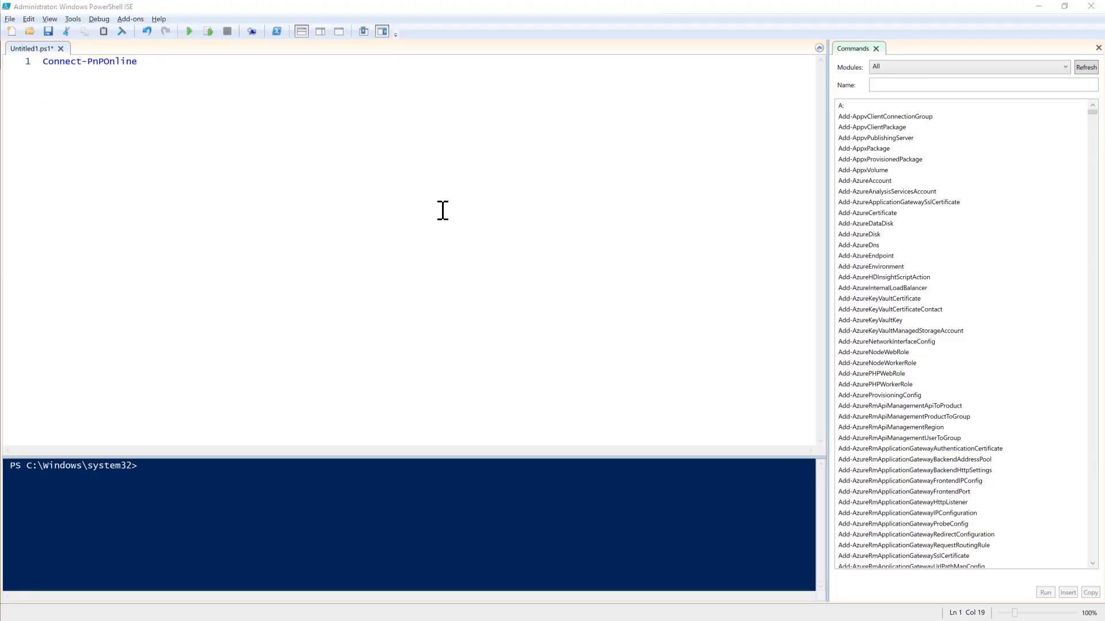
key("alt+Tab")
left_click(301, 30)
key("Home")
key("ctrl+shift+Right")
key("ctrl+shift+Right")
key("ctrl+shift+Right")
key("ctrl+shift+Right")
key("ctrl+shift+Right")
key("ctrl+c")
key("alt+Tab")
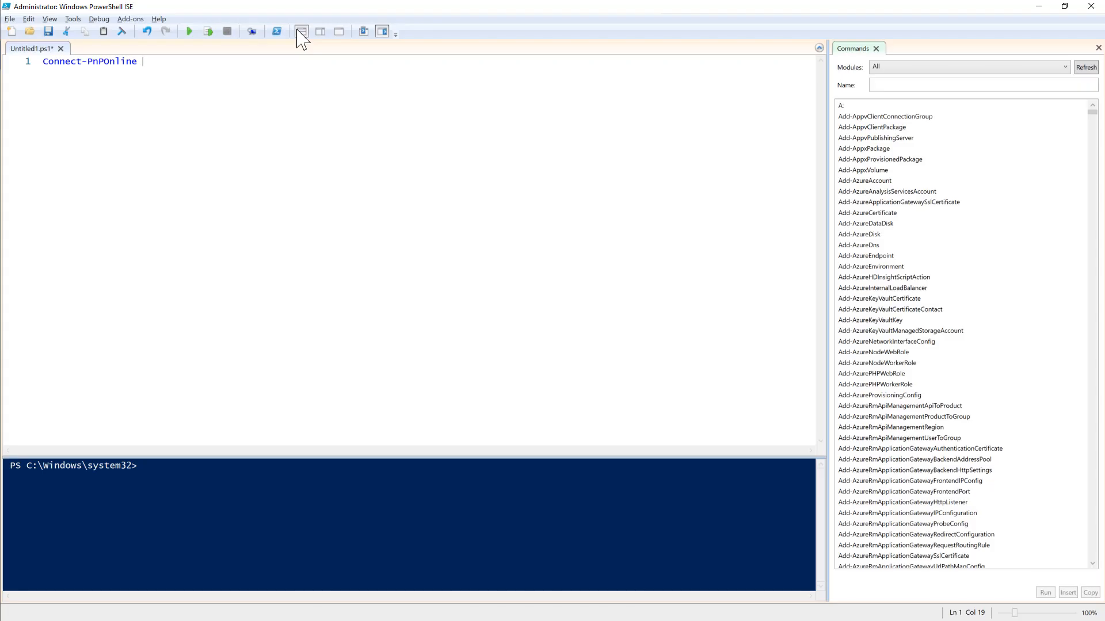
type("\"")
key("ctrl+v")
type("\"")
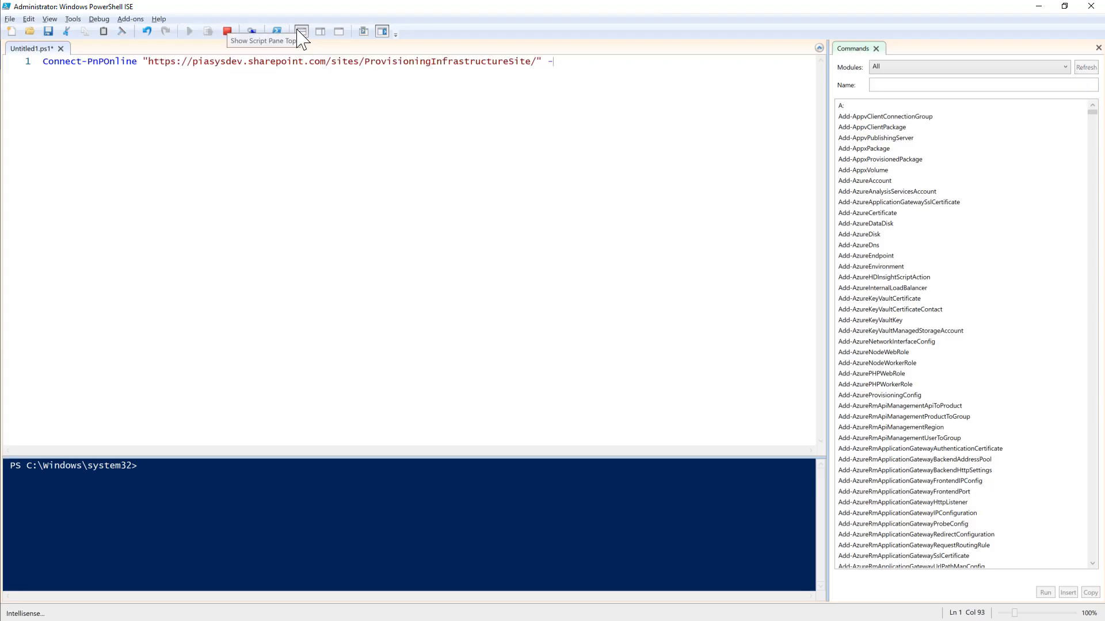
type(" -cre")
Step: Finish the command with -Credentials and run just that connection line
key("Tab")
type("Piasys")
type("Dev-Paol")
type("o")
key("Return")
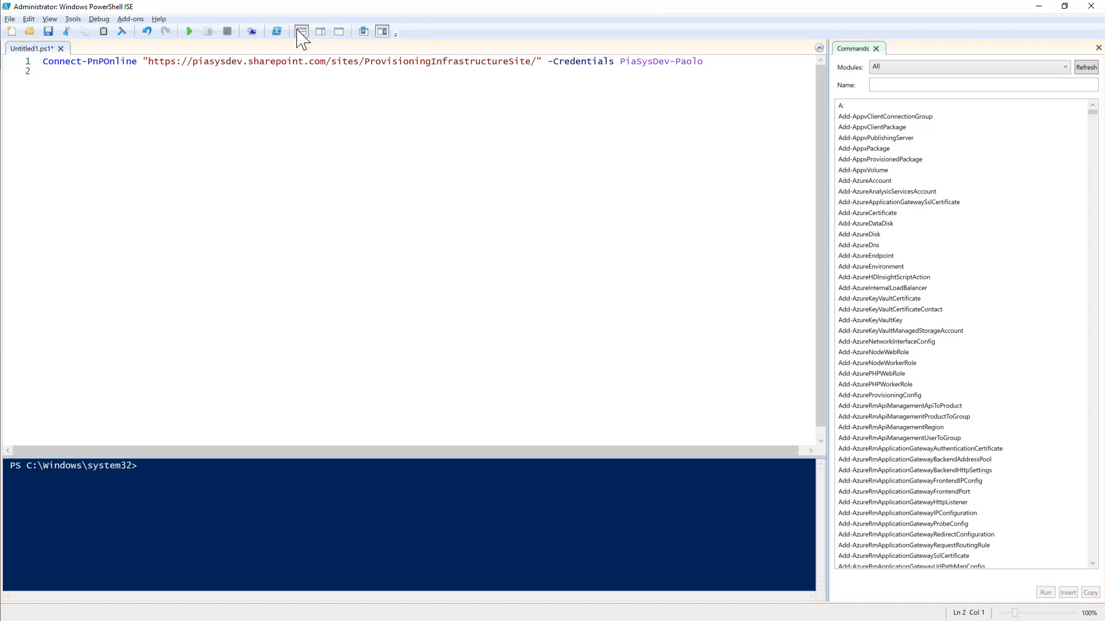
key("ctrl+a")
left_click(208, 31)
left_click(210, 94)
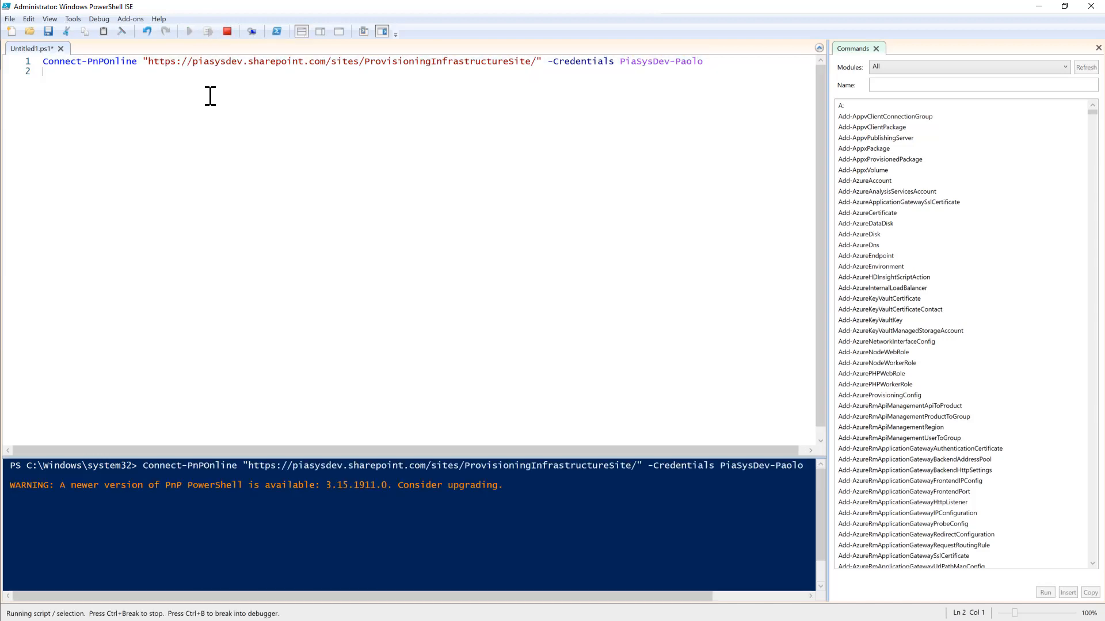
Step: Write Get-PnPProvisioningTemplate -Out c:\temp\infrastructure-site.pnp -Handlers Fields,ContentTypes,Lists and select the line
key("Return")
type("Get-")
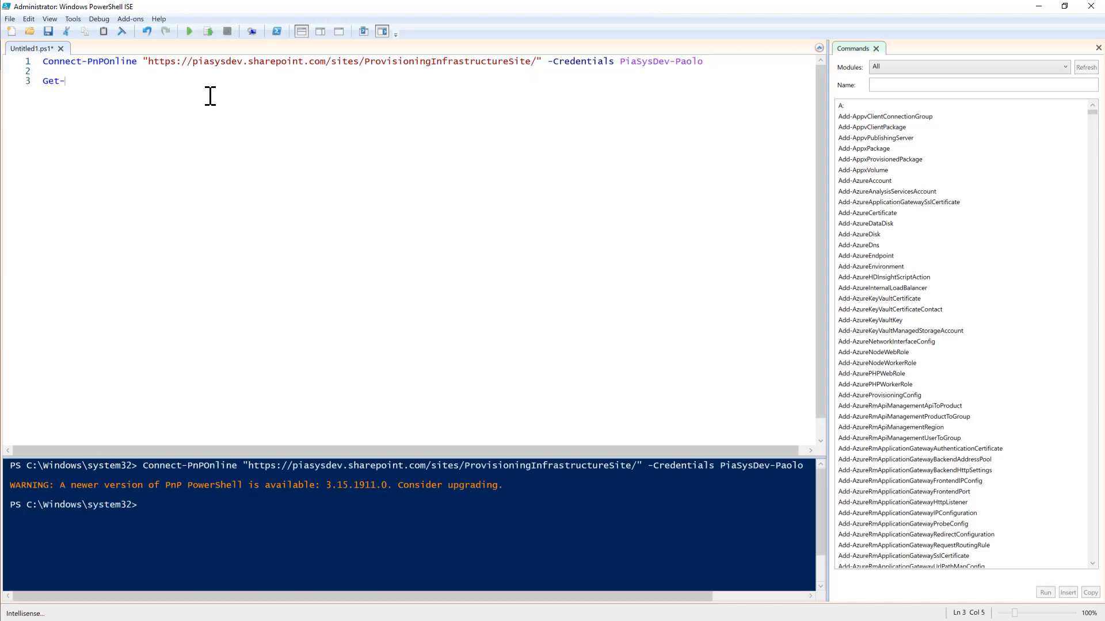
type("PnPProv")
key("Tab")
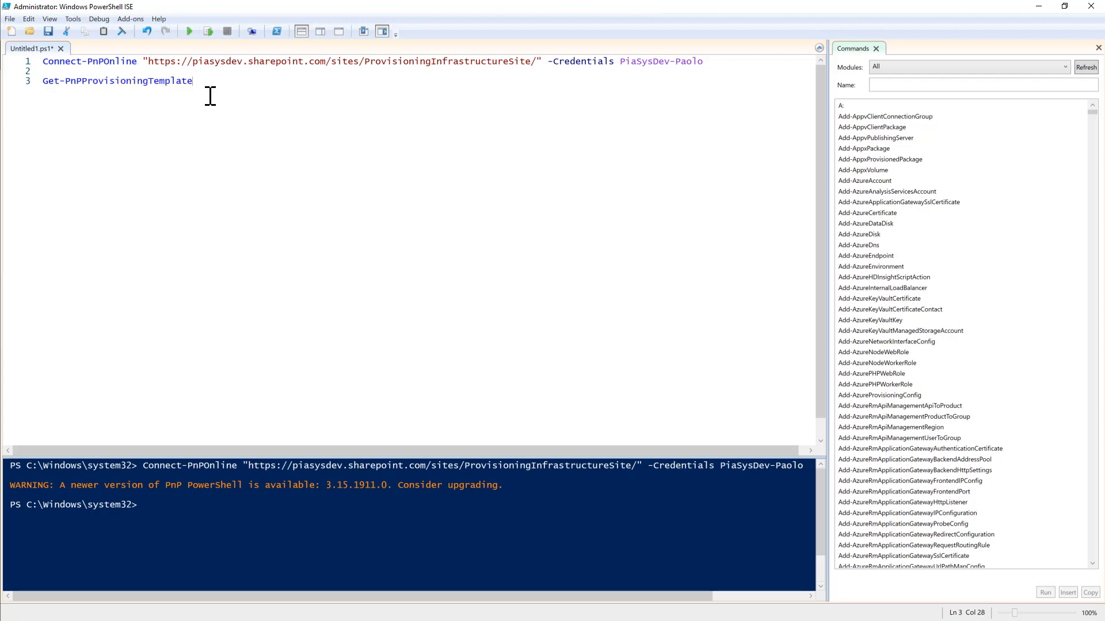
type("-")
key("Tab")
type("c:\\temp\\")
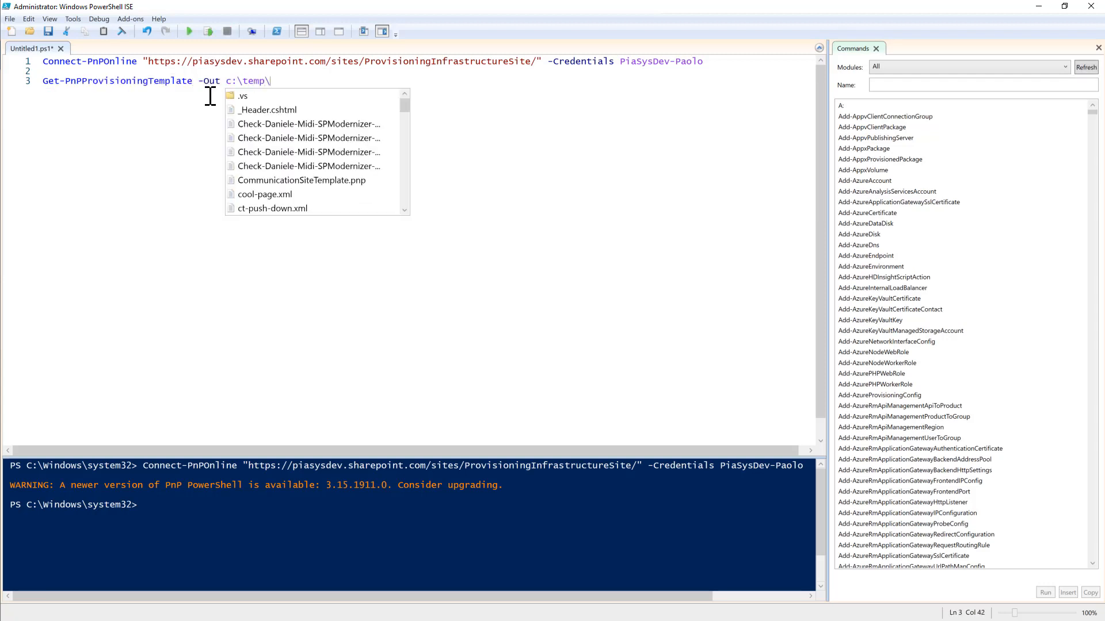
type("infrastructure-site.pnp -ha")
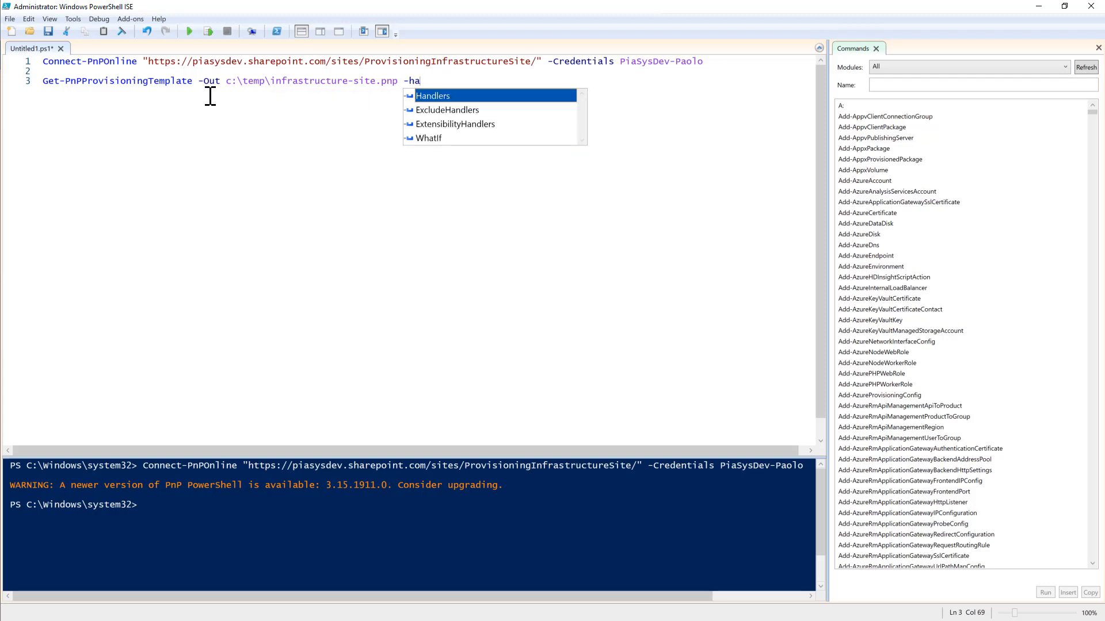
key("Tab")
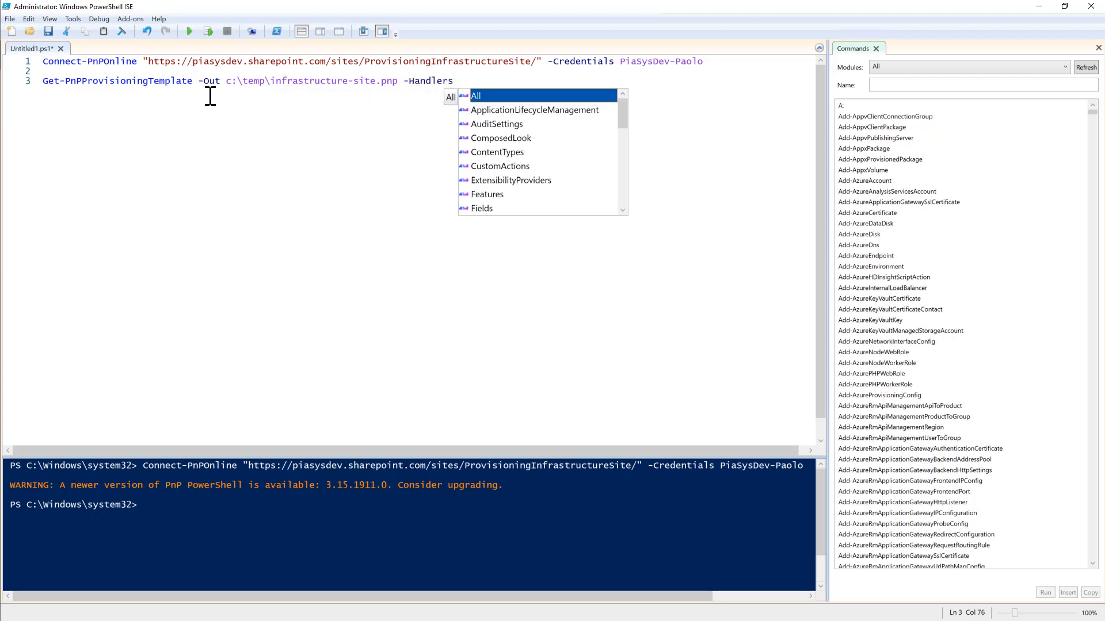
type("fi")
key("Tab")
type(",cont")
key("Tab")
type(",lis")
key("Tab")
key("Return")
key("shift+Up")
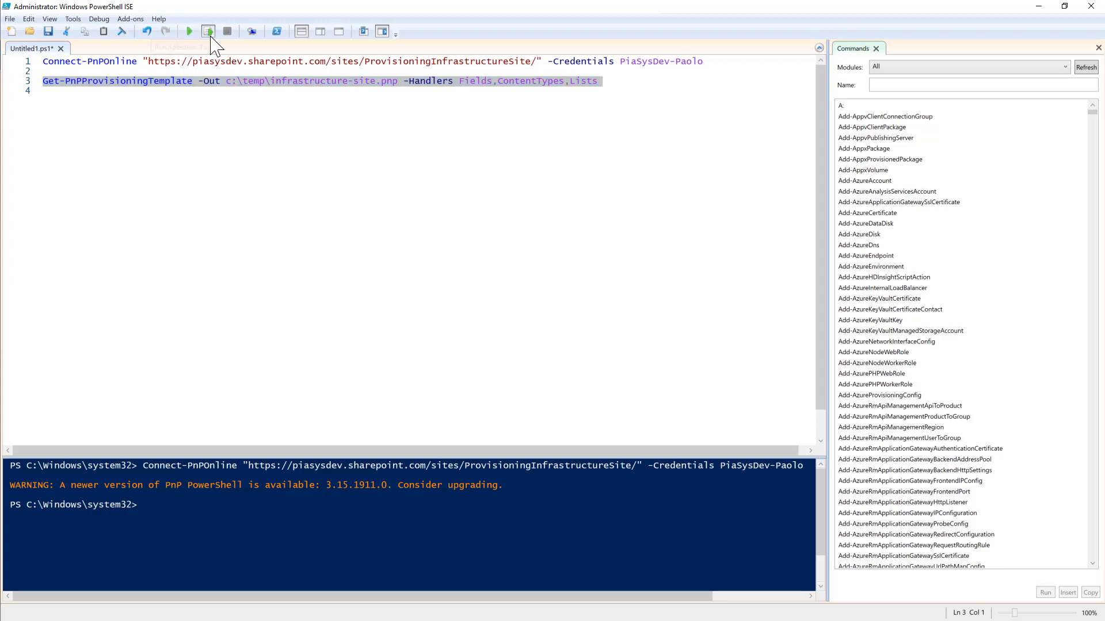
Step: Run the selected export line to extract the site template to infrastructure-site.pnp
left_click(210, 32)
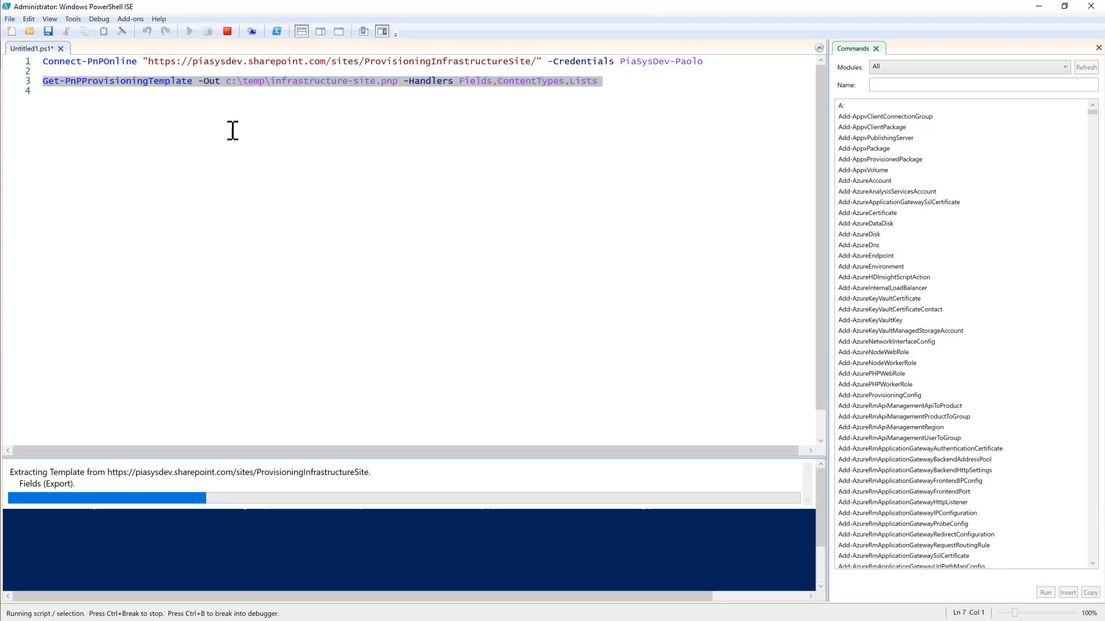